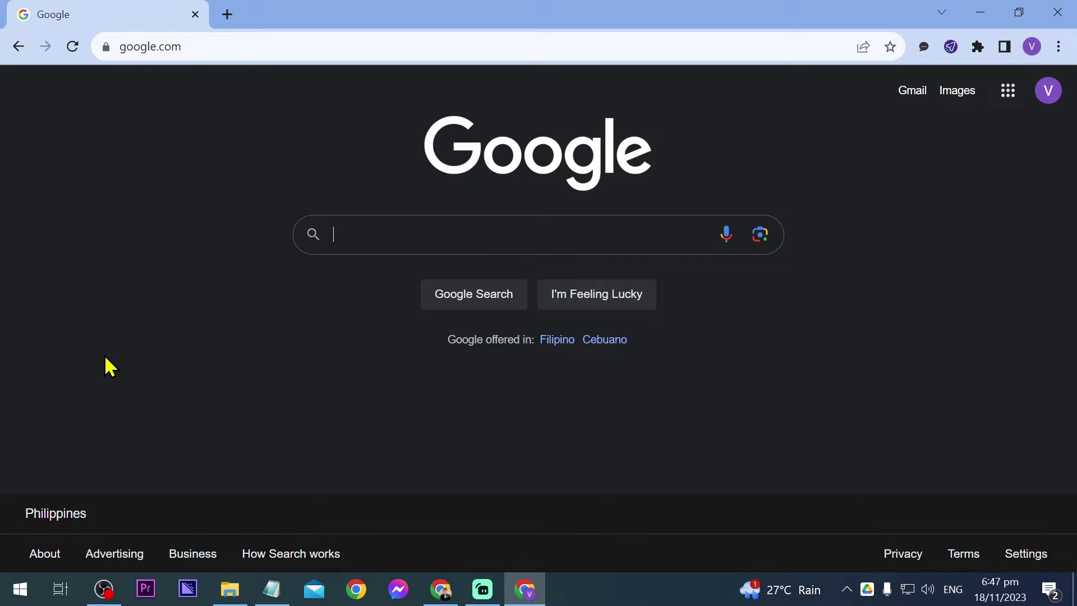
Step: Run an internet speed test on fast.com in a new tab and check the detailed upload speed
{"action": "key", "text": "ctrl+t"}
{"action": "type", "text": "fast.com"}
{"action": "key", "text": "Return"}
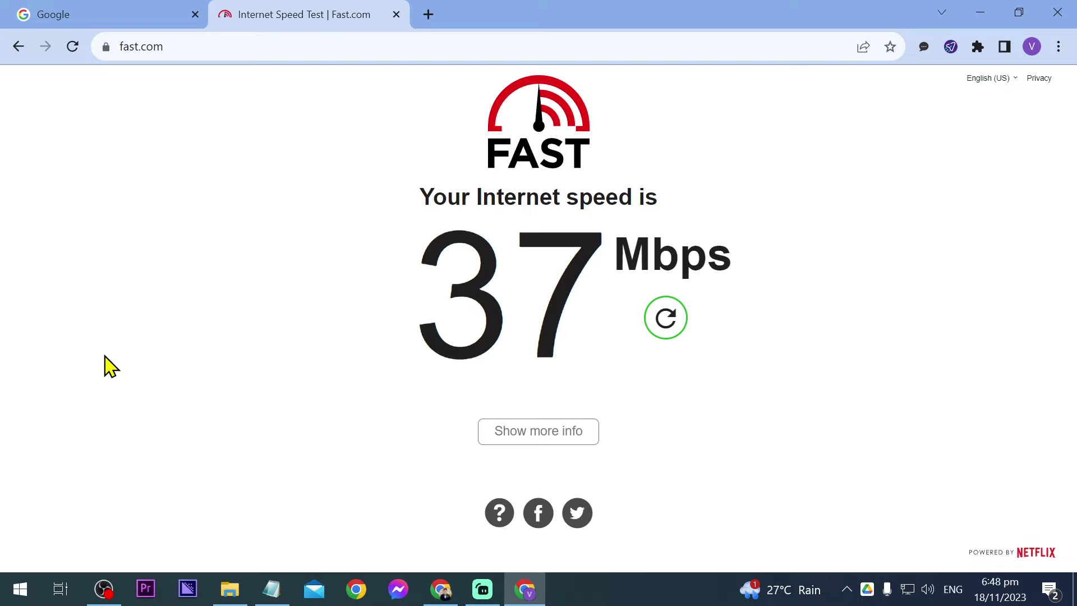
{"action": "left_click", "coordinate": [560, 435]}
{"action": "left_click_drag", "start_coordinate": [603, 440], "coordinate": [678, 454]}
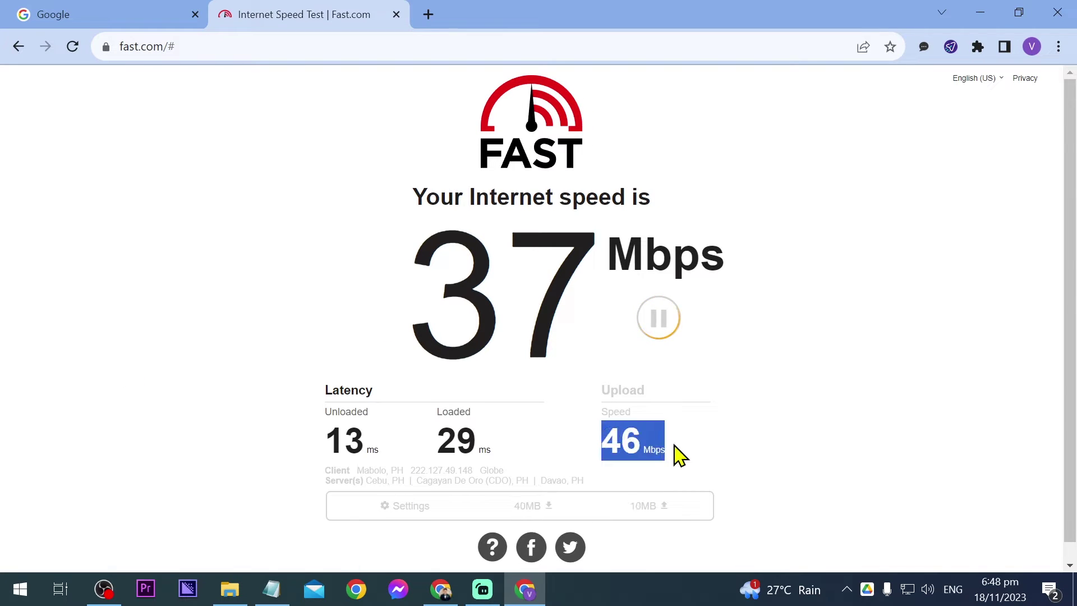
{"action": "left_click", "coordinate": [680, 455]}
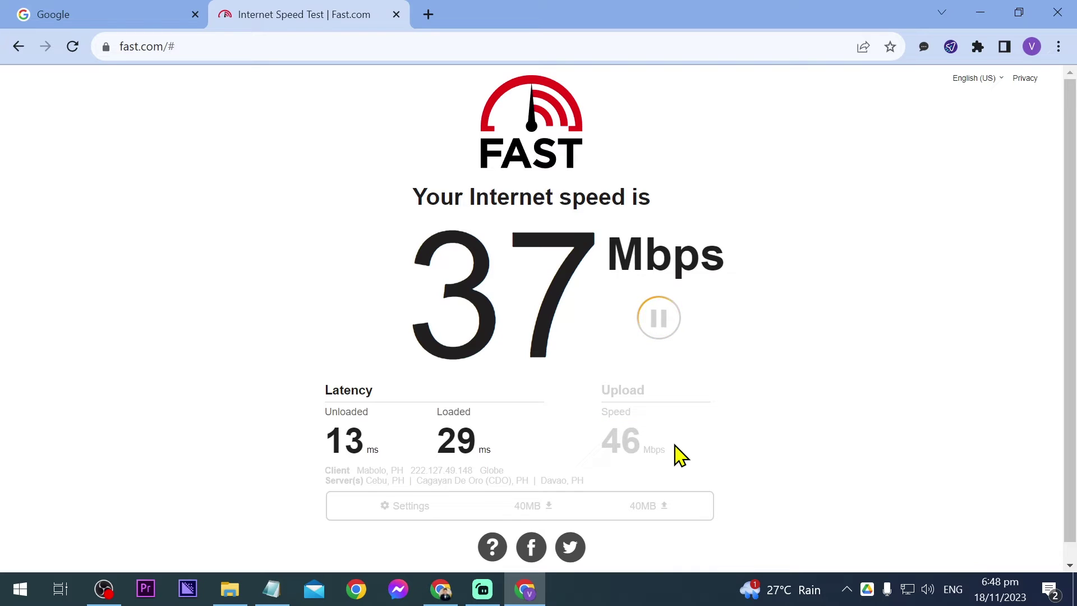
{"action": "left_click_drag", "start_coordinate": [675, 452], "coordinate": [601, 442]}
{"action": "left_click", "coordinate": [600, 443]}
Step: Return to the Google page, search for "twitch broadcasting guidelines", and open Twitch's Broadcasting Guidelines help article
{"action": "key", "text": "ctrl+shift+Tab"}
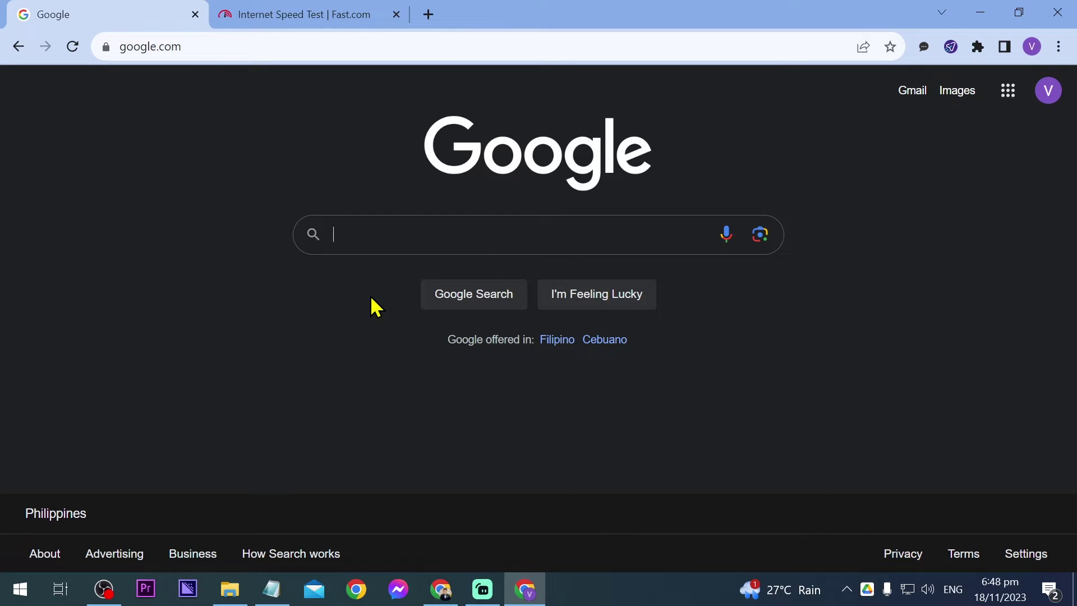
{"action": "type", "text": "twitch"}
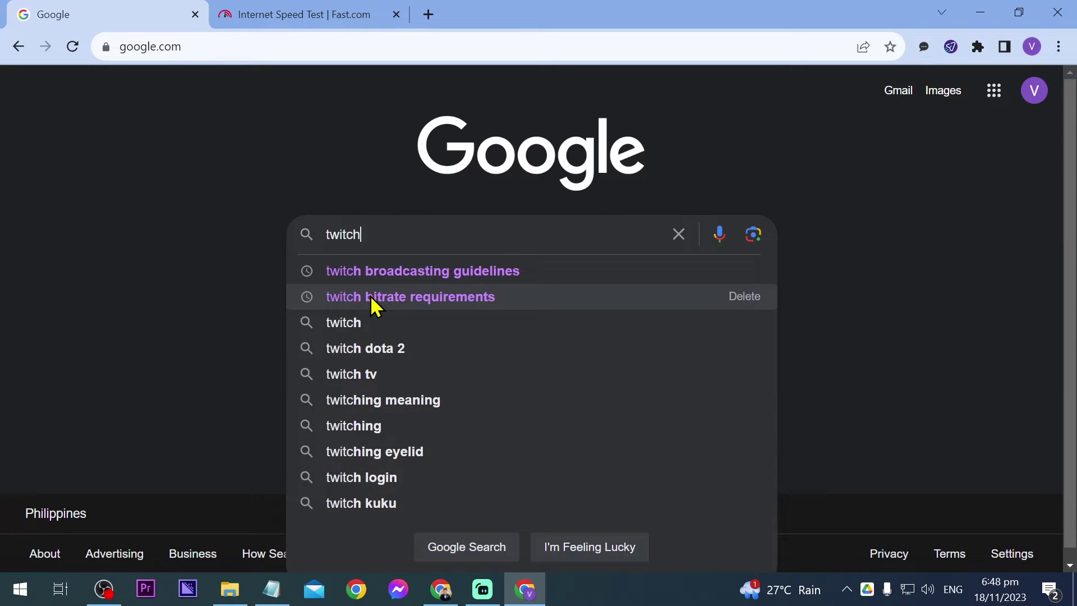
{"action": "left_click", "coordinate": [445, 272]}
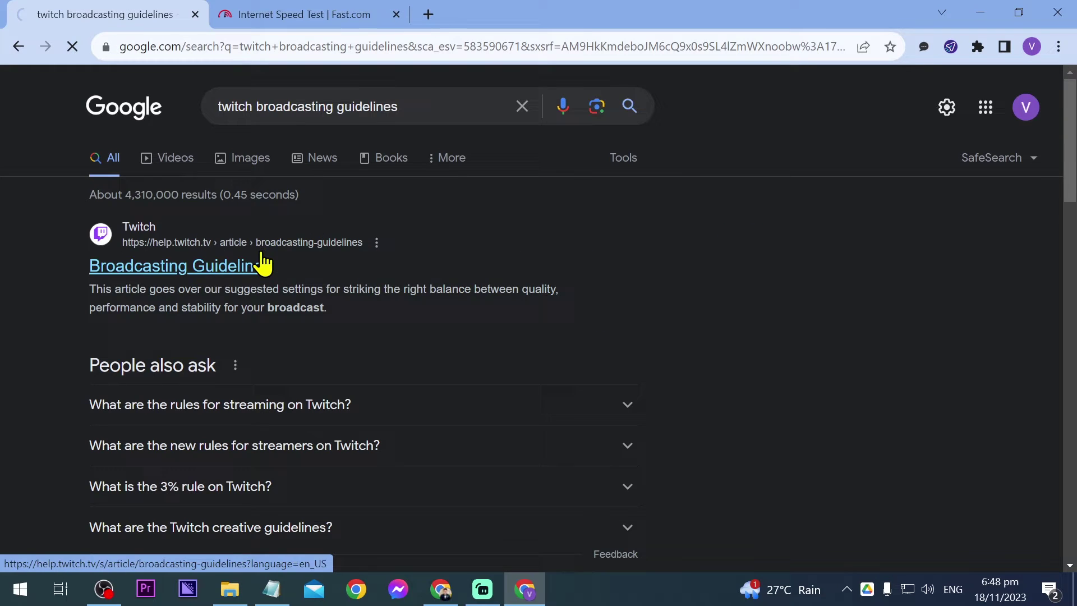
{"action": "left_click", "coordinate": [264, 264]}
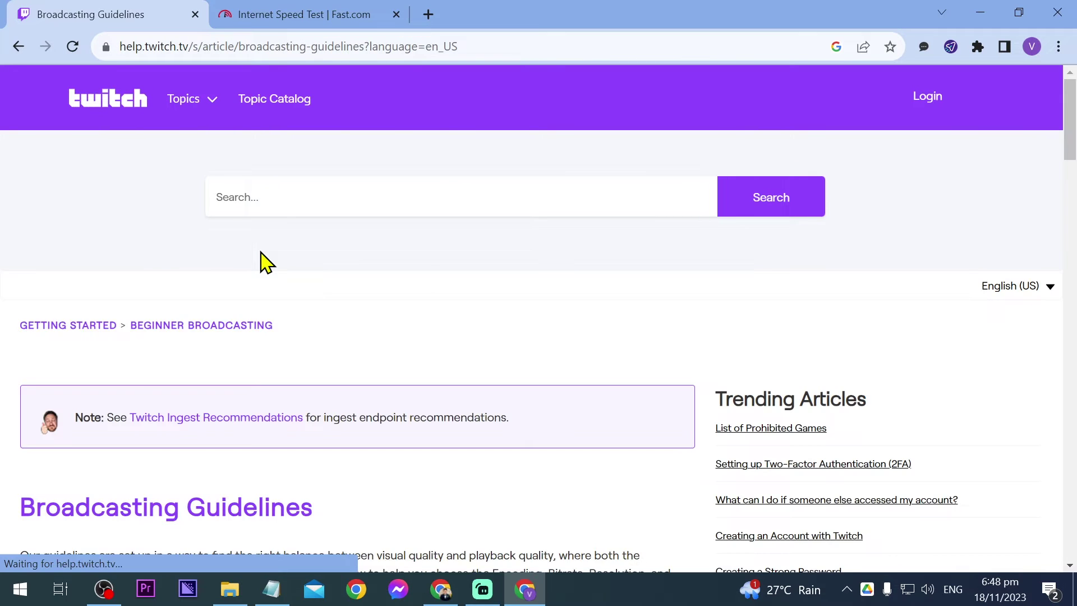
Step: Find the NVIDIA NVENC Specs in the article and examine the 1080p 30fps section
{"action": "scroll", "coordinate": [264, 261], "scroll_direction": "down", "scroll_amount": 15}
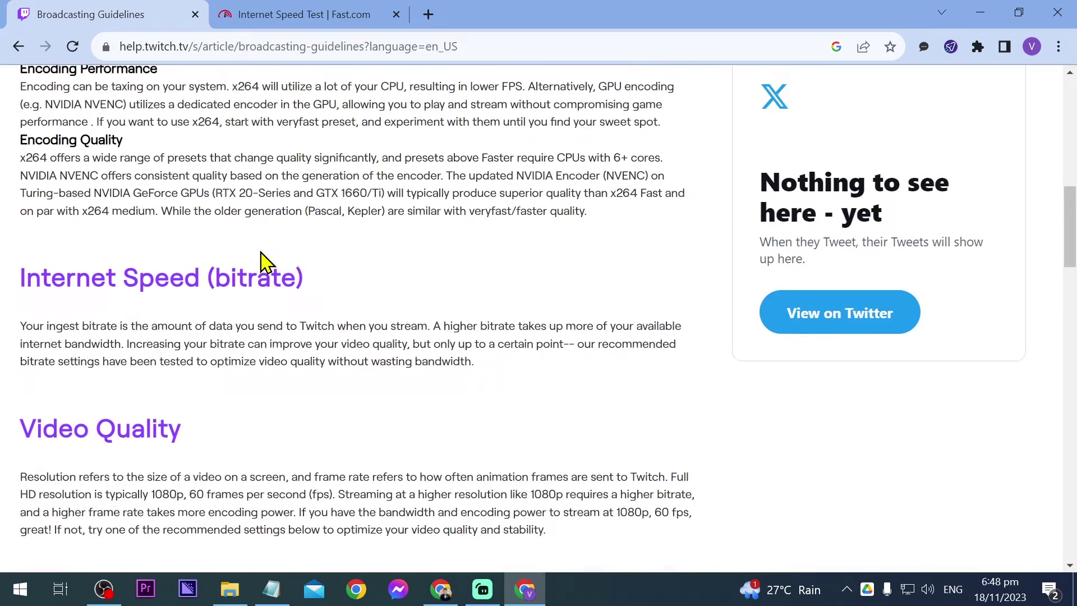
{"action": "scroll", "coordinate": [264, 261], "scroll_direction": "down", "scroll_amount": 15}
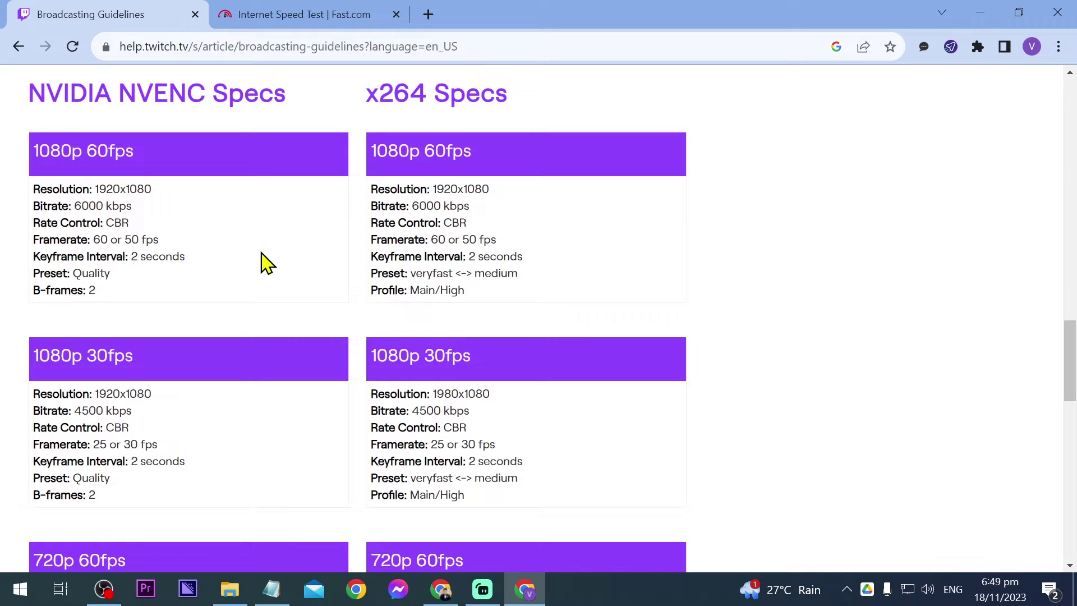
{"action": "left_click_drag", "start_coordinate": [29, 96], "coordinate": [295, 116]}
{"action": "left_click", "coordinate": [284, 104]}
{"action": "scroll", "coordinate": [284, 103], "scroll_direction": "down", "scroll_amount": 3}
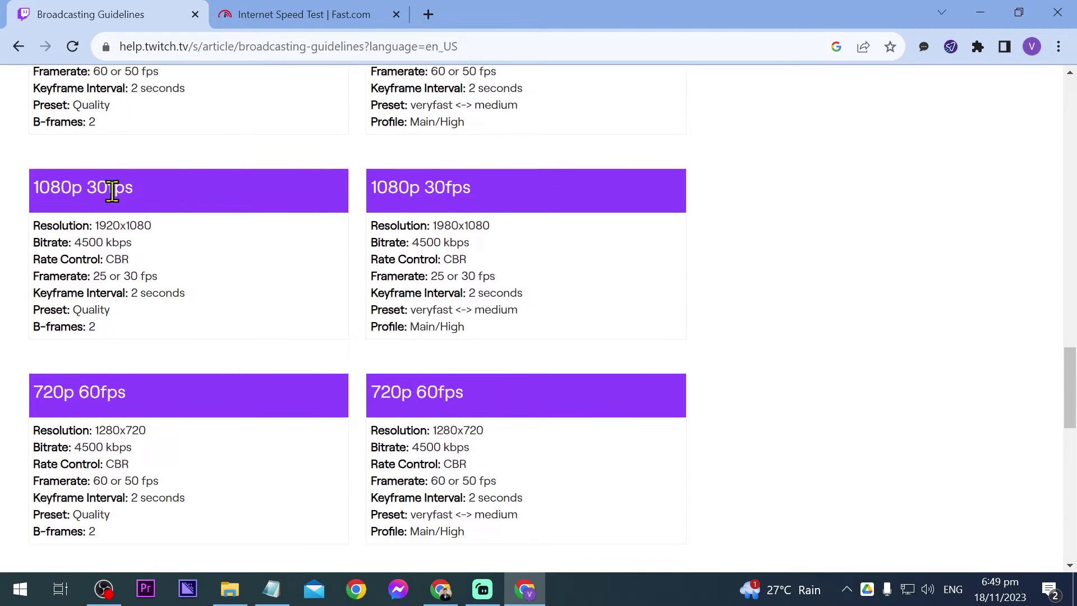
{"action": "left_click_drag", "start_coordinate": [34, 185], "coordinate": [140, 193]}
{"action": "left_click", "coordinate": [140, 188]}
Step: Copy the 1080p 30fps heading and search the web in a new tab for "speed requirements 1080p 30fps"
{"action": "triple_click", "coordinate": [49, 190]}
{"action": "key", "text": "ctrl+c"}
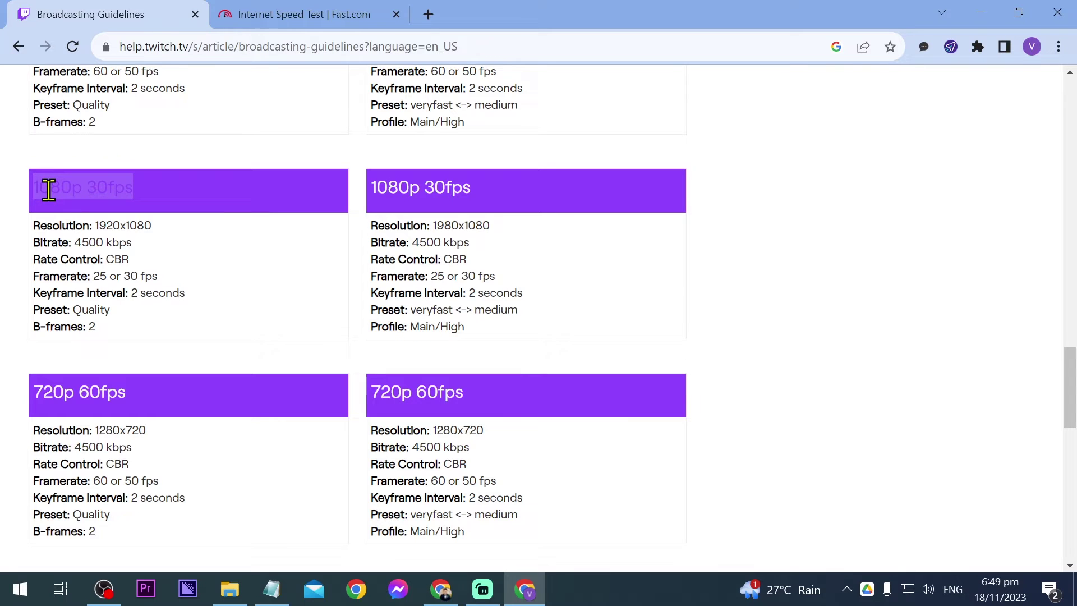
{"action": "key", "text": "ctrl+t"}
{"action": "type", "text": "speed rqu"}
{"action": "key", "text": "BackSpace"}
{"action": "key", "text": "BackSpace"}
{"action": "type", "text": "equire"}
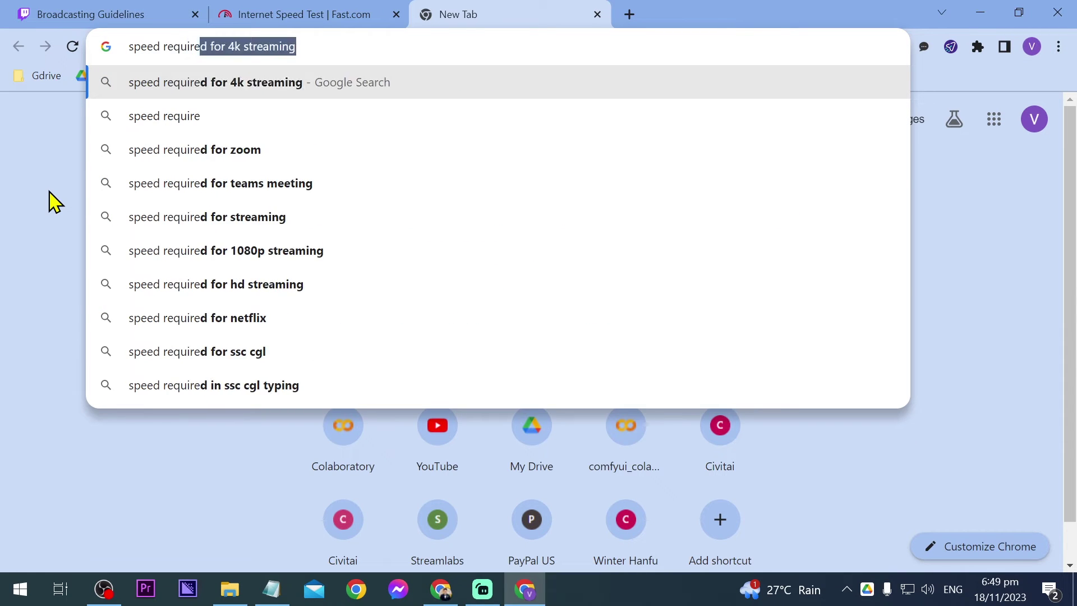
{"action": "type", "text": "ments"}
{"action": "key", "text": "ctrl+v"}
{"action": "key", "text": "Return"}
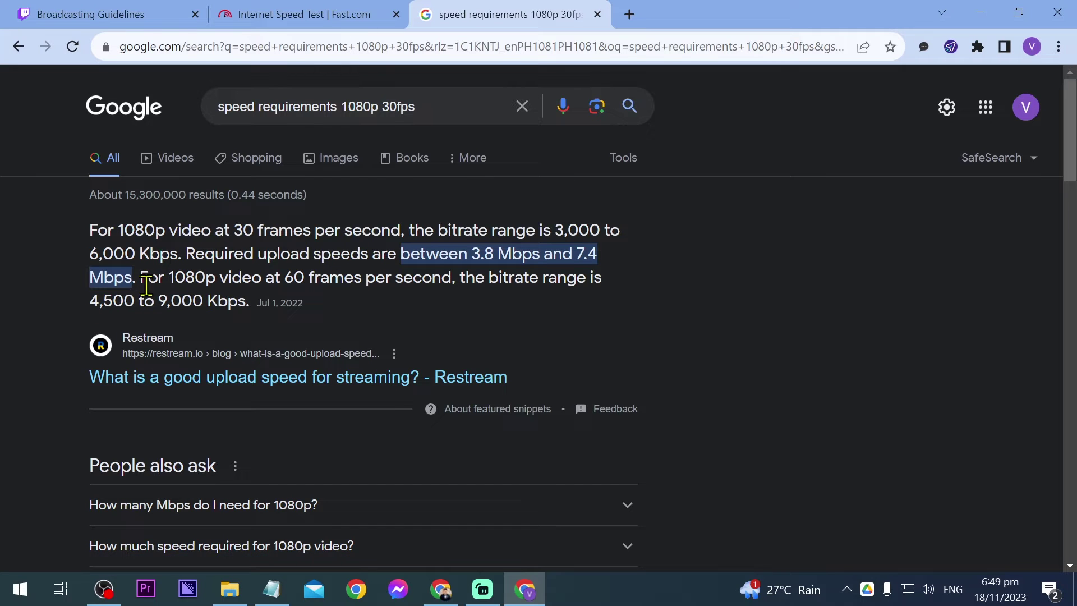
Step: Check the required upload speed range in the search result, close that tab, and review the article's 1080p 30fps NVENC settings
{"action": "left_click_drag", "start_coordinate": [133, 281], "coordinate": [399, 255]}
{"action": "left_click_drag", "start_coordinate": [134, 277], "coordinate": [400, 252]}
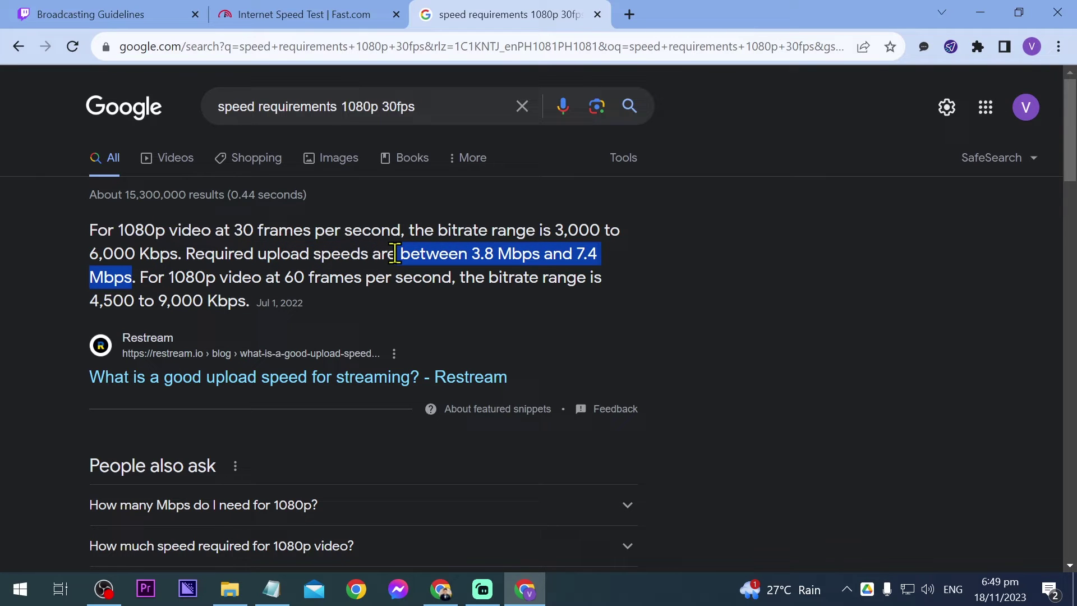
{"action": "middle_click", "coordinate": [523, 17]}
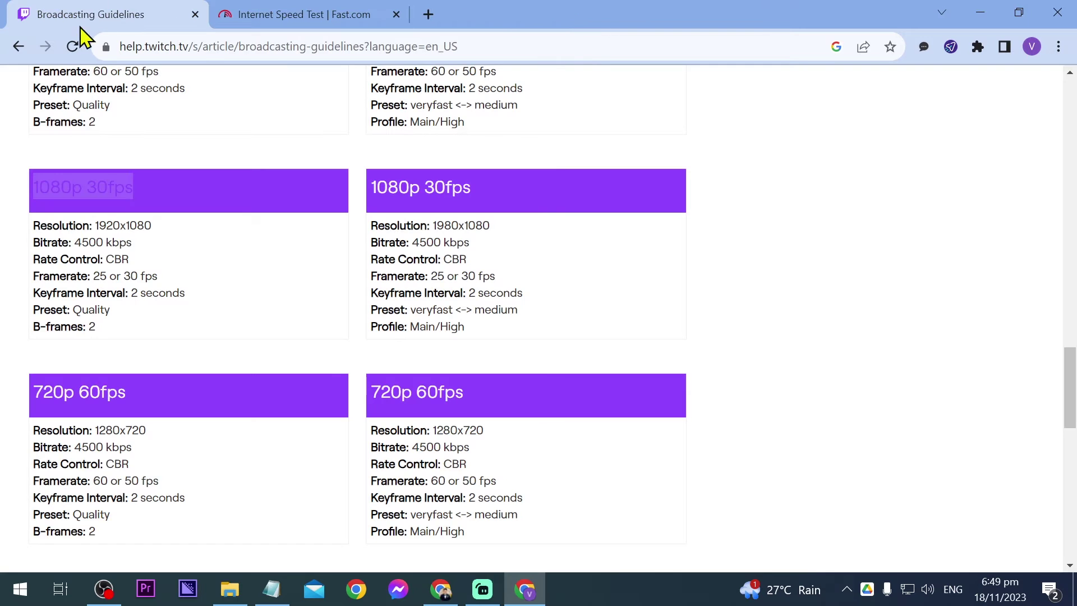
{"action": "left_click_drag", "start_coordinate": [120, 336], "coordinate": [24, 235]}
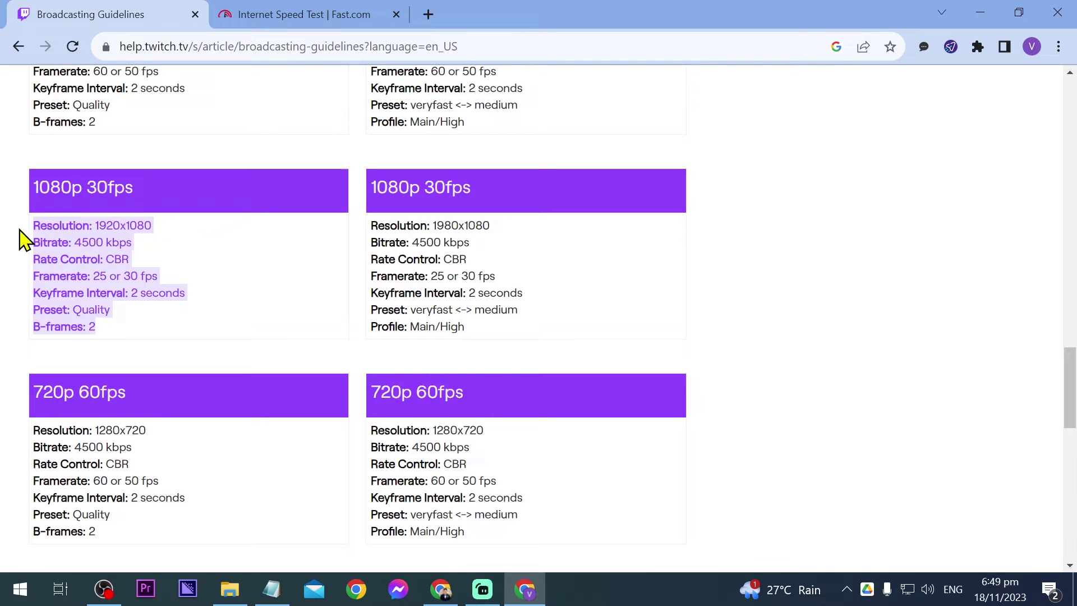
{"action": "left_click", "coordinate": [56, 243]}
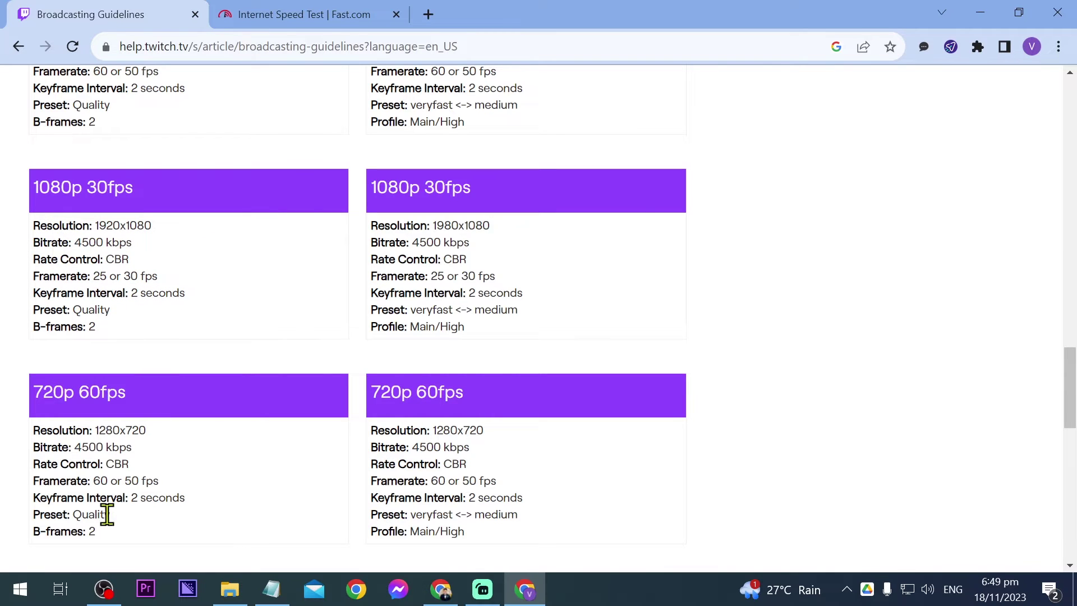
Step: Switch to Streamlabs Desktop and arrange it side by side with the browser showing the Twitch guidelines
{"action": "left_click", "coordinate": [482, 589]}
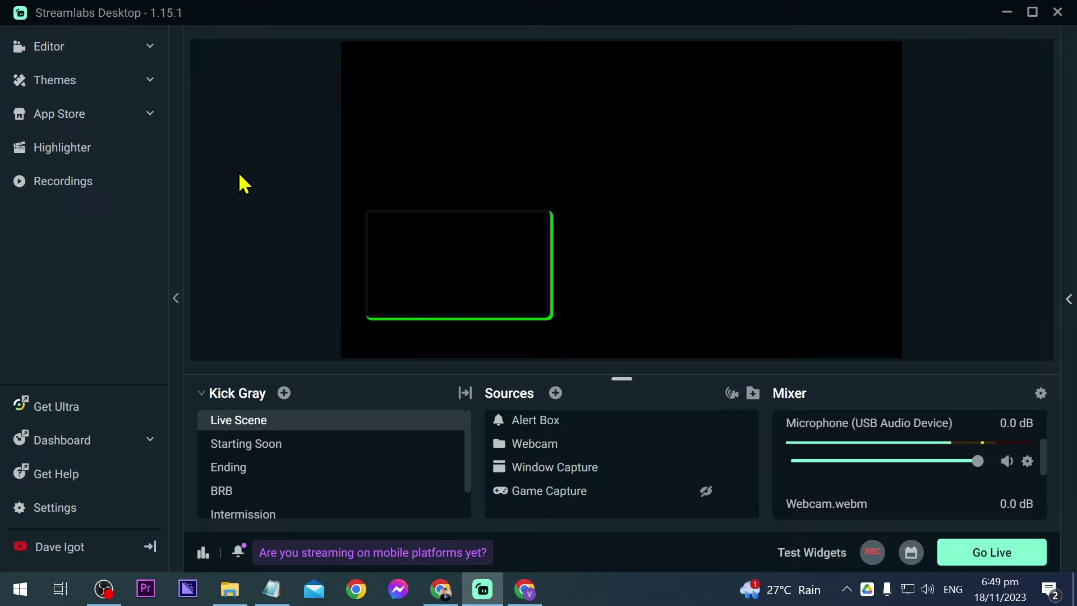
{"action": "key", "text": "super+Right"}
{"action": "left_click", "coordinate": [189, 166]}
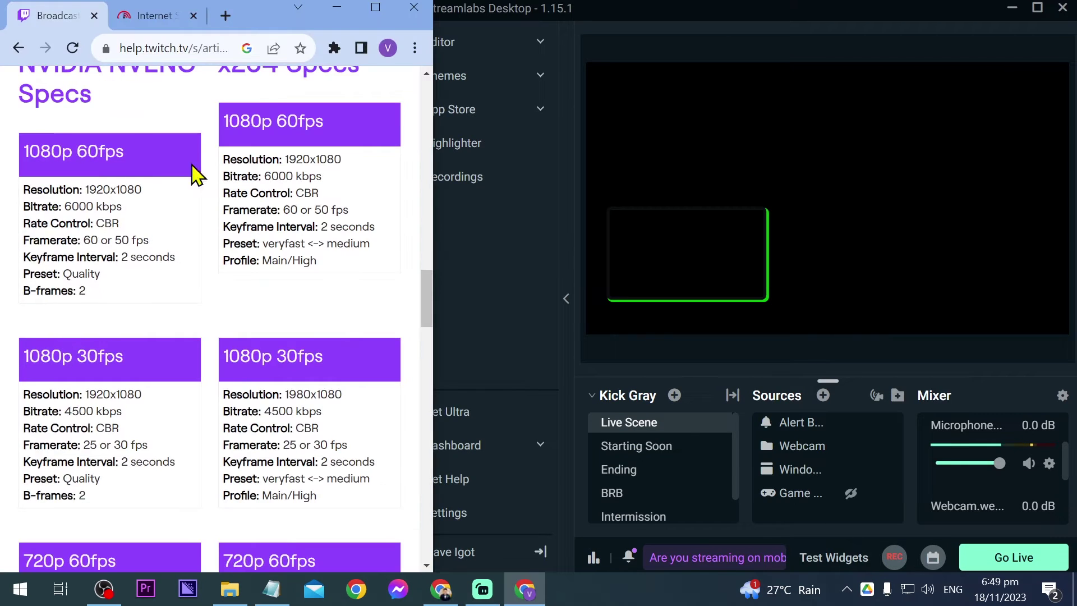
Step: Enlarge the Twitch guidelines page and examine the NVIDIA NVENC specs for 1080p 30fps
{"action": "scroll", "coordinate": [212, 254], "scroll_direction": "up", "scroll_amount": 1}
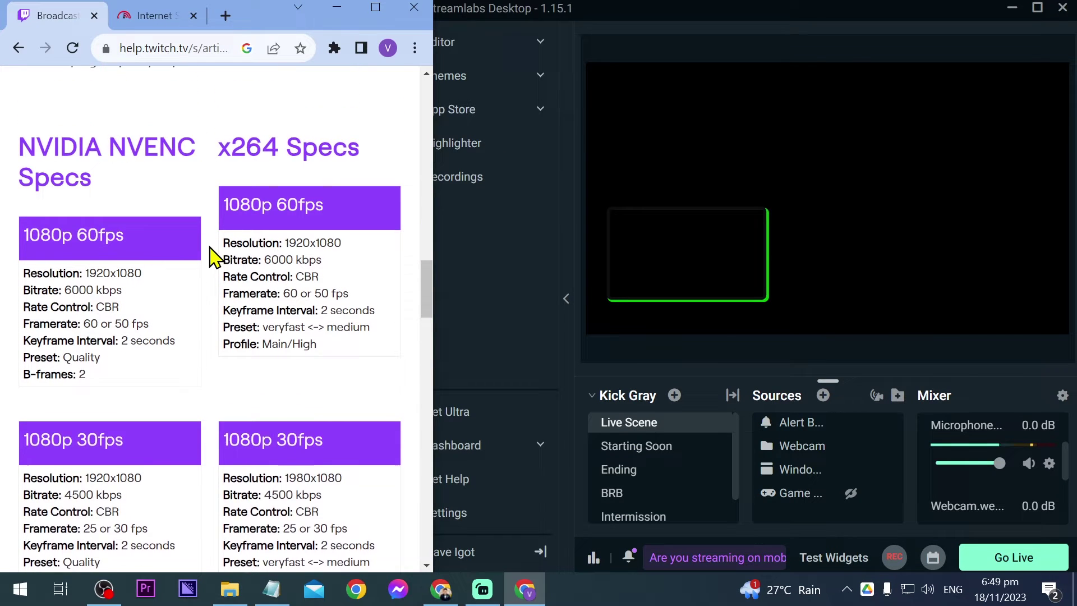
{"action": "scroll", "coordinate": [211, 254], "scroll_direction": "down", "scroll_amount": 1}
{"action": "scroll", "coordinate": [180, 144], "scroll_direction": "up", "scroll_amount": 1}
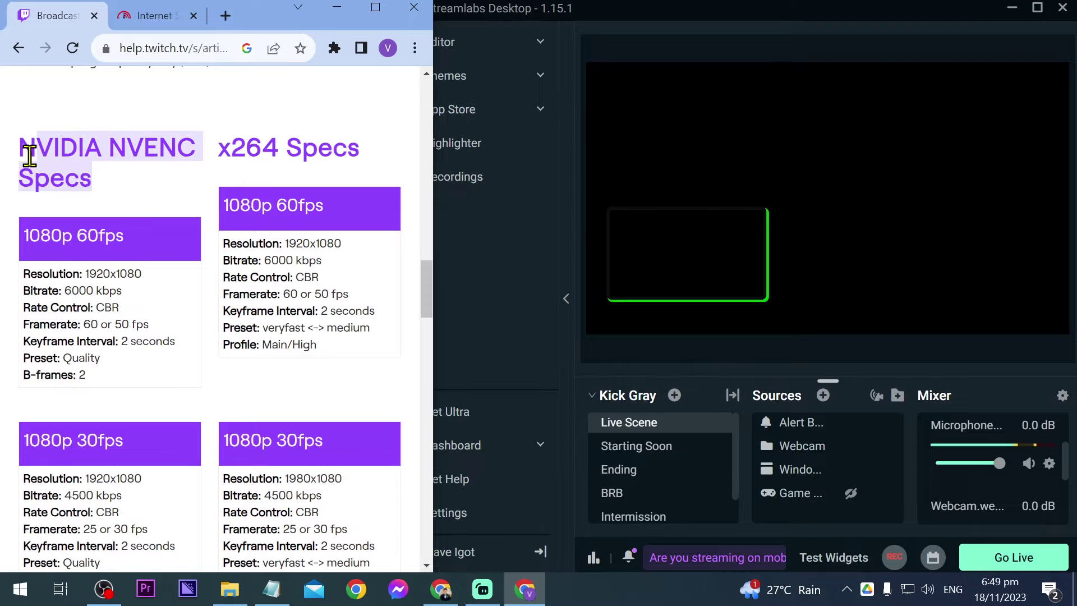
{"action": "scroll", "coordinate": [120, 233], "scroll_direction": "down", "scroll_amount": 2}
{"action": "triple_click", "coordinate": [129, 288]}
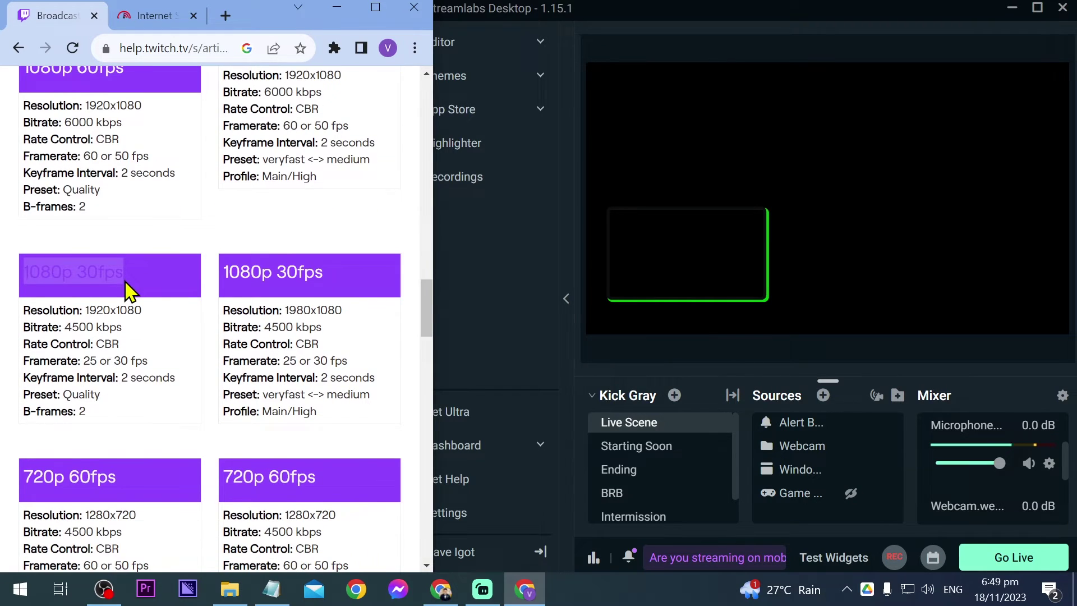
{"action": "scroll", "coordinate": [125, 372], "scroll_direction": "up", "scroll_amount": 1, "text": "ctrl"}
{"action": "scroll", "coordinate": [129, 348], "scroll_direction": "down", "scroll_amount": 1, "text": "ctrl"}
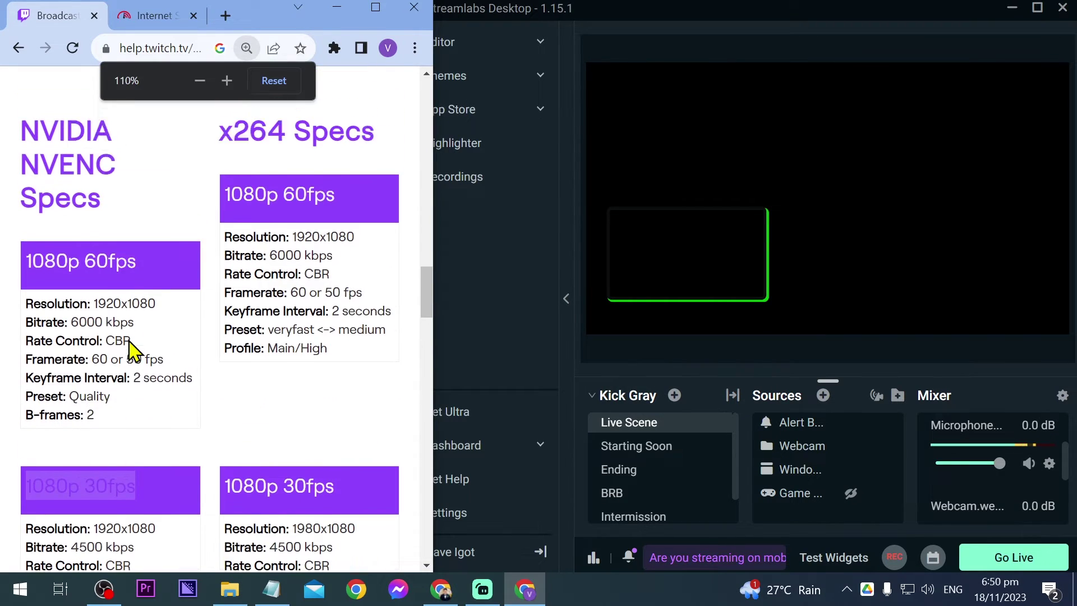
{"action": "scroll", "coordinate": [130, 352], "scroll_direction": "down", "scroll_amount": 5}
{"action": "scroll", "coordinate": [140, 346], "scroll_direction": "up", "scroll_amount": 2, "text": "ctrl"}
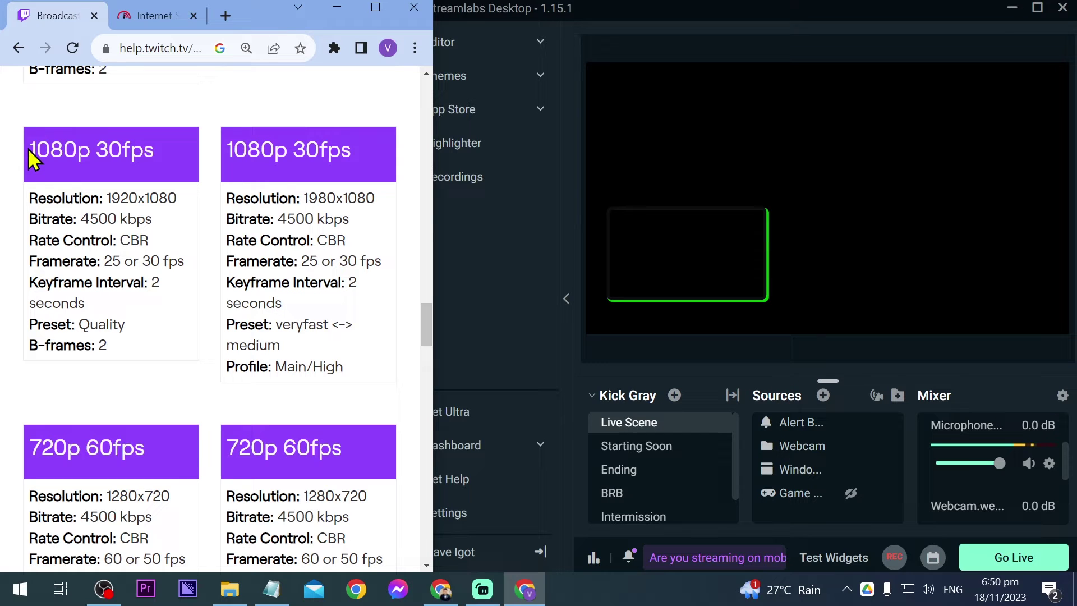
{"action": "left_click_drag", "start_coordinate": [30, 152], "coordinate": [169, 154]}
{"action": "left_click", "coordinate": [169, 150]}
Step: Switch to Streamlabs Desktop and open its Output settings
{"action": "left_click", "coordinate": [561, 268]}
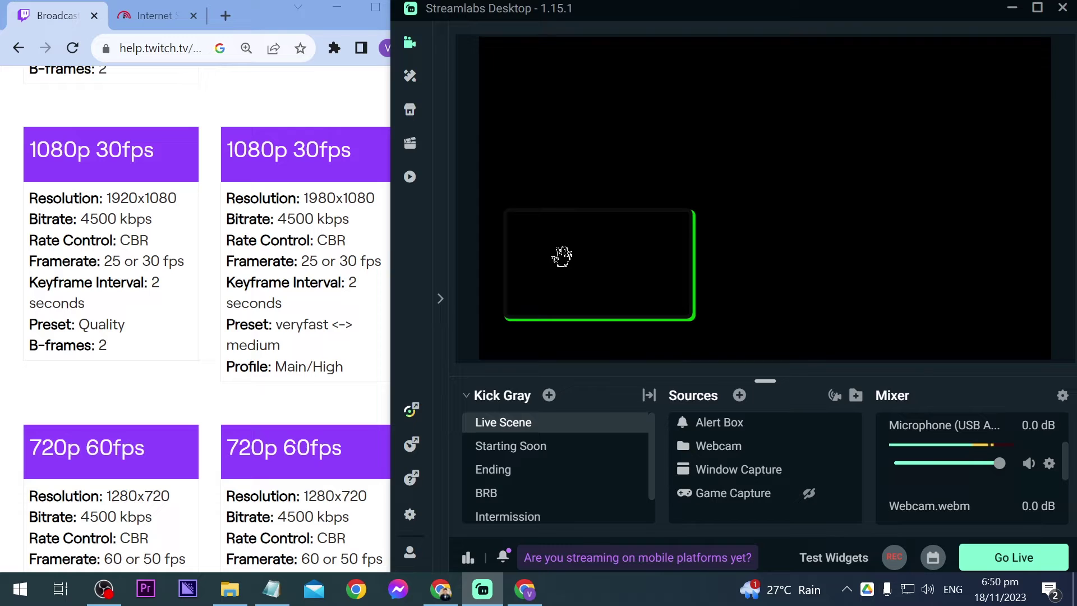
{"action": "left_click", "coordinate": [440, 299]}
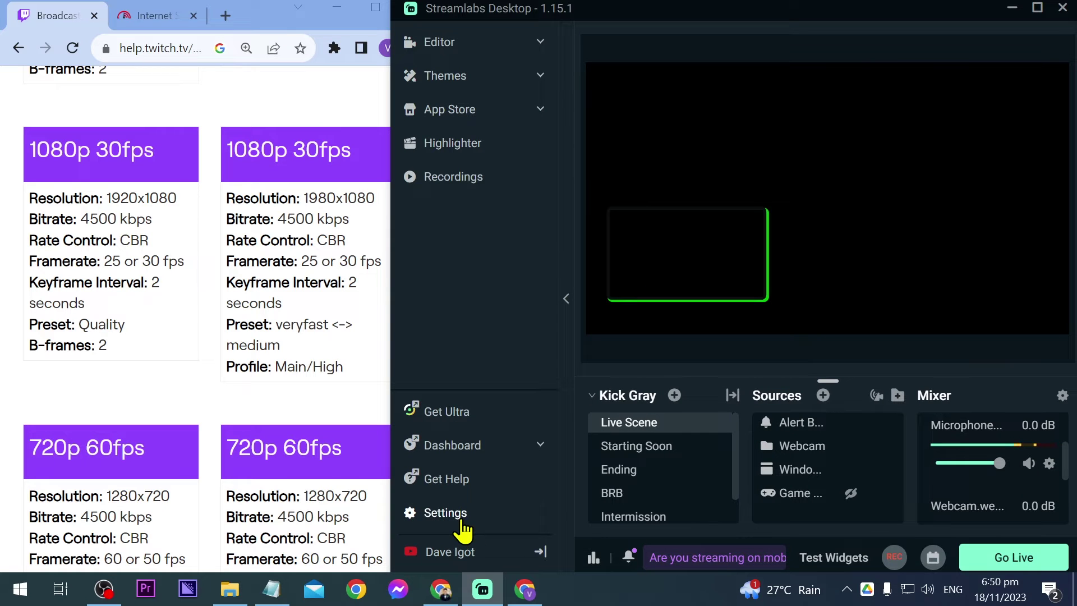
{"action": "left_click", "coordinate": [458, 521]}
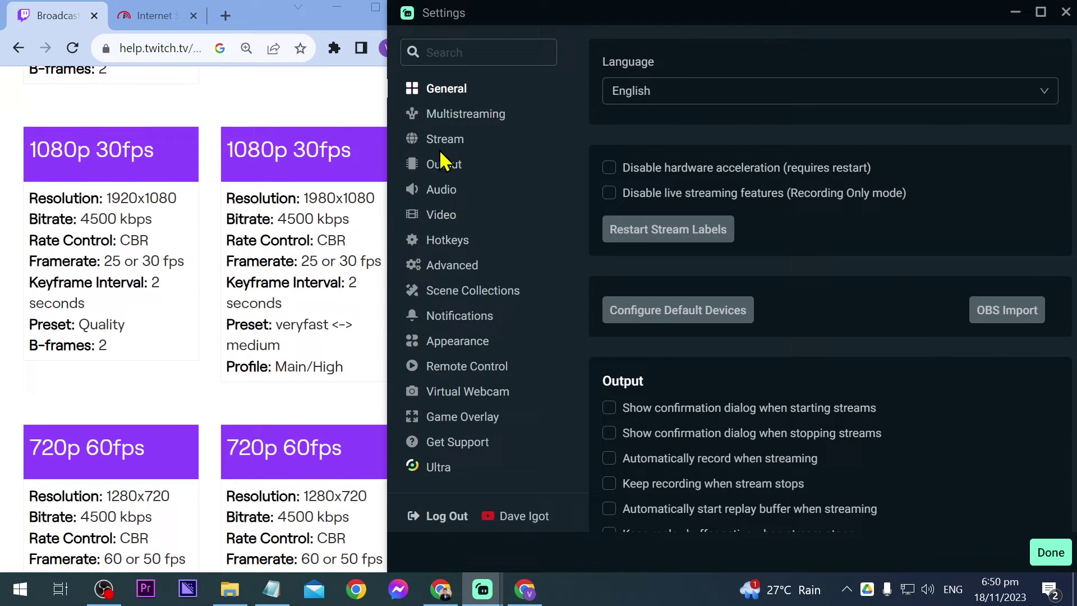
{"action": "left_click", "coordinate": [440, 168]}
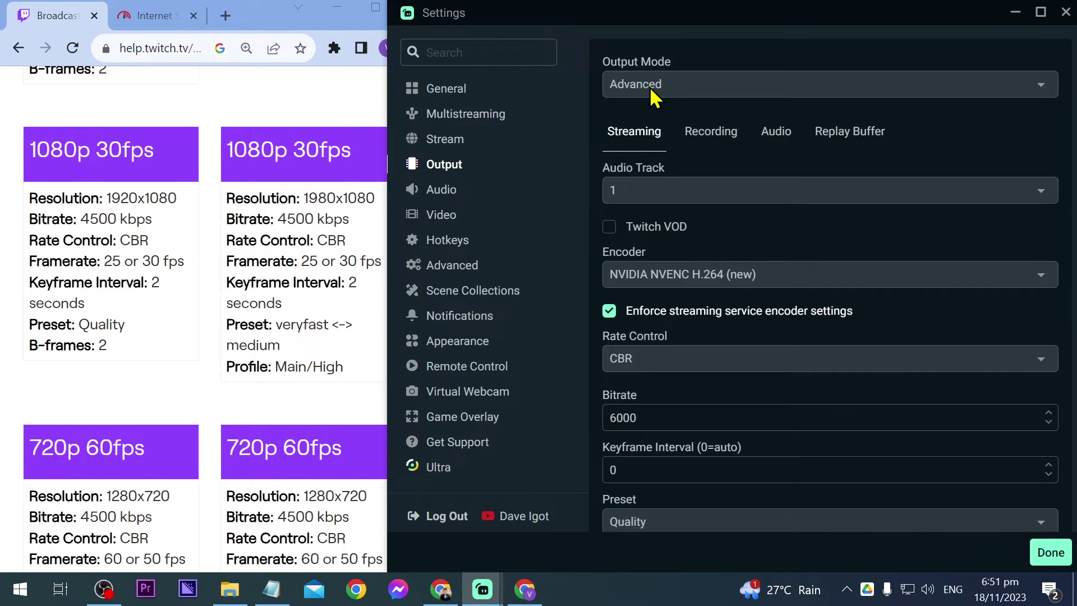
Step: Set the streaming encoder to NVIDIA NVENC H.264
{"action": "scroll", "coordinate": [652, 98], "scroll_direction": "down", "scroll_amount": 3}
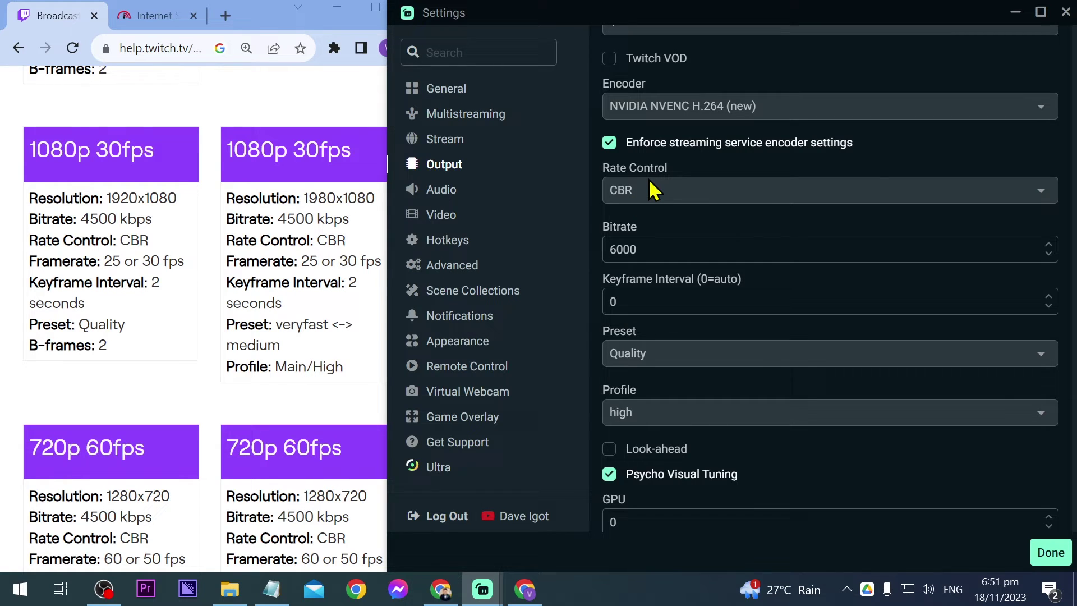
{"action": "left_click", "coordinate": [653, 106]}
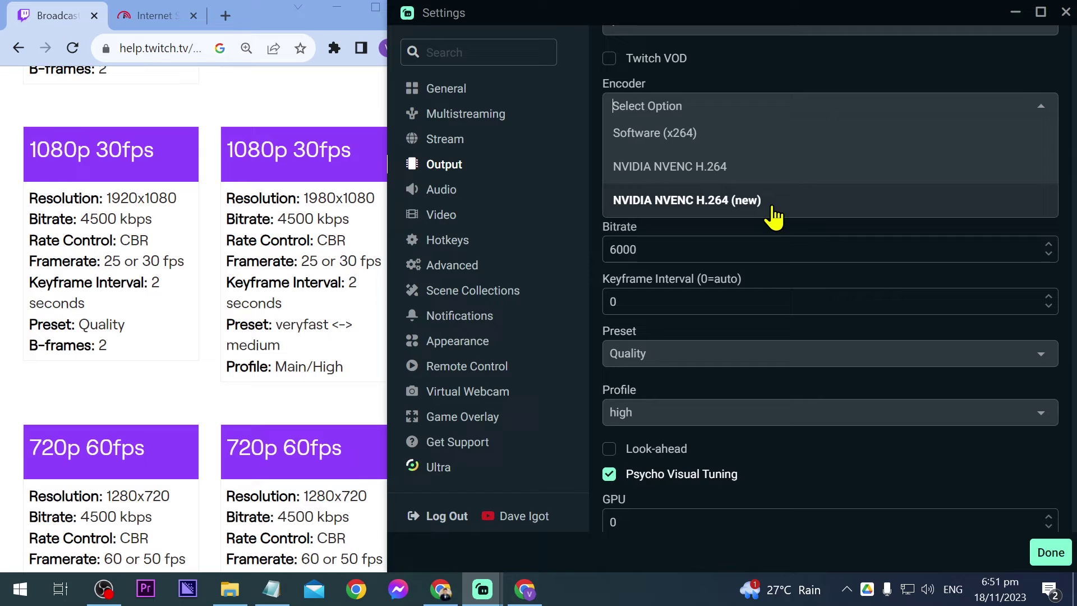
{"action": "left_click", "coordinate": [736, 175]}
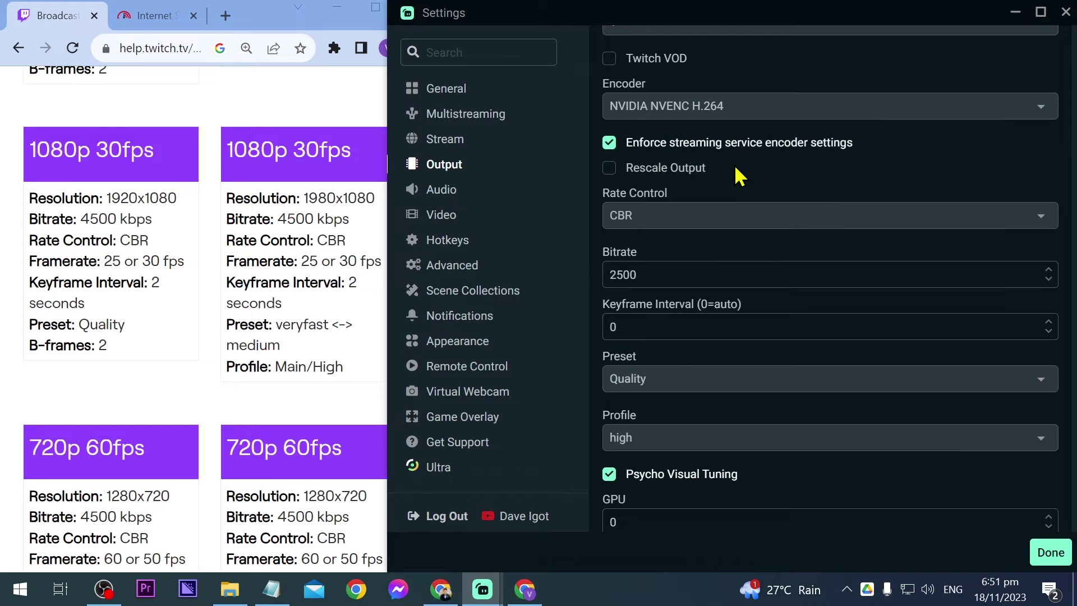
Step: Set the streaming bitrate to 4500 to match Twitch's 1080p 30fps recommendation
{"action": "scroll", "coordinate": [739, 176], "scroll_direction": "down", "scroll_amount": 1}
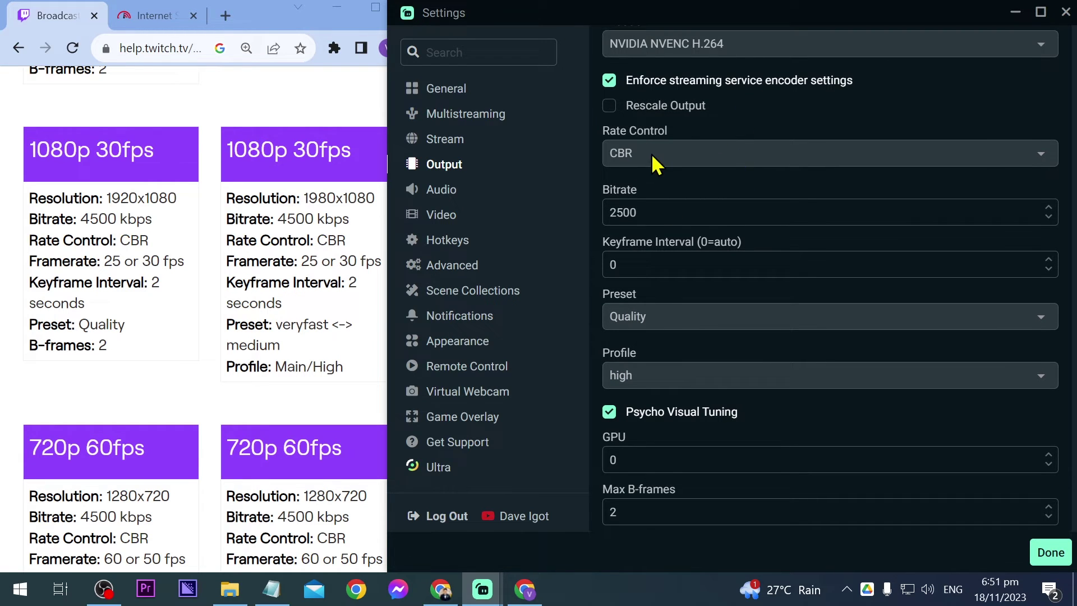
{"action": "left_click", "coordinate": [662, 210]}
{"action": "left_click_drag", "start_coordinate": [662, 210], "coordinate": [567, 219]}
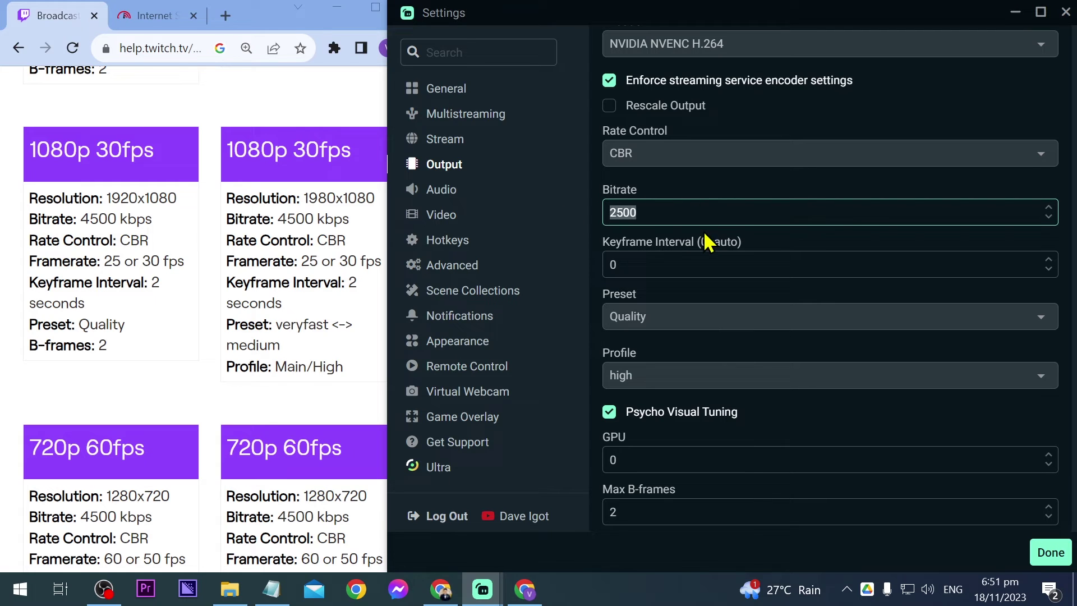
{"action": "type", "text": "4500"}
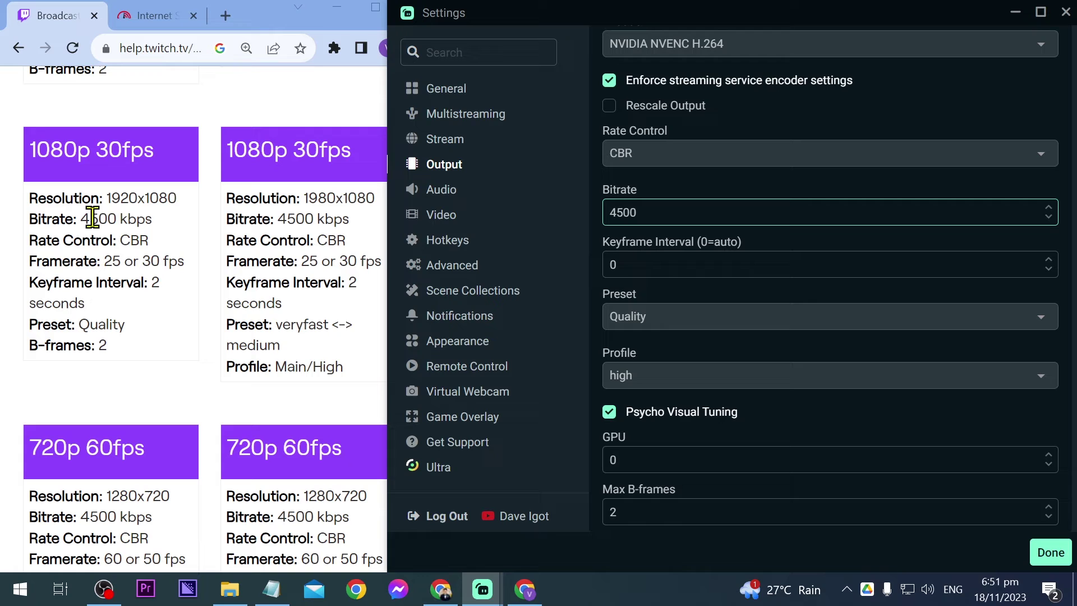
{"action": "left_click", "coordinate": [636, 254]}
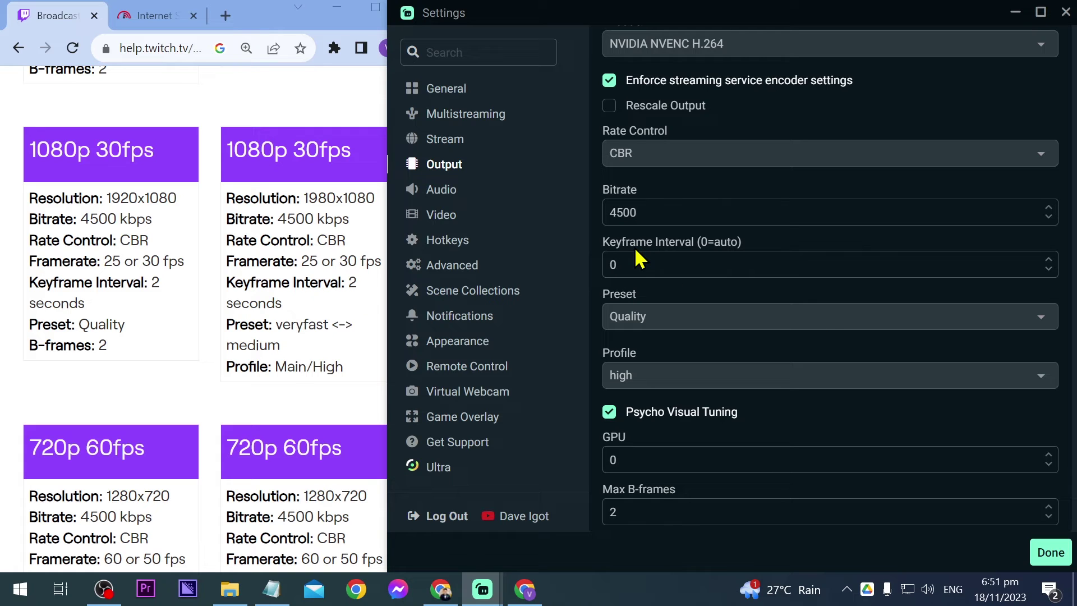
Step: In the Video settings, keep the FPS type at Common FPS Values, set the frame rate to 30, and close the settings
{"action": "scroll", "coordinate": [720, 472], "scroll_direction": "up", "scroll_amount": 4}
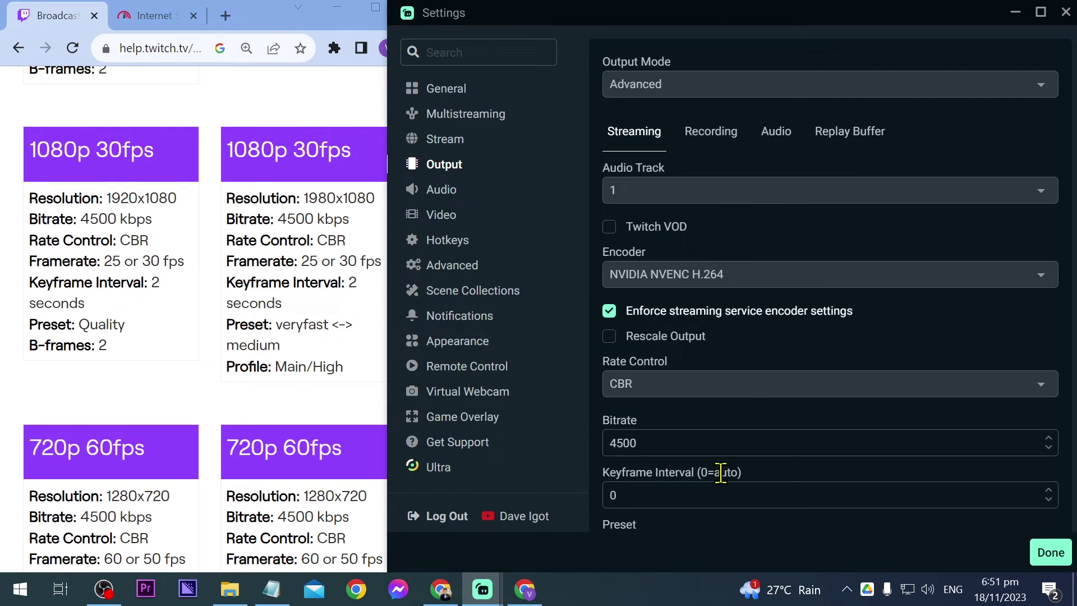
{"action": "left_click", "coordinate": [439, 189]}
{"action": "left_click", "coordinate": [443, 225]}
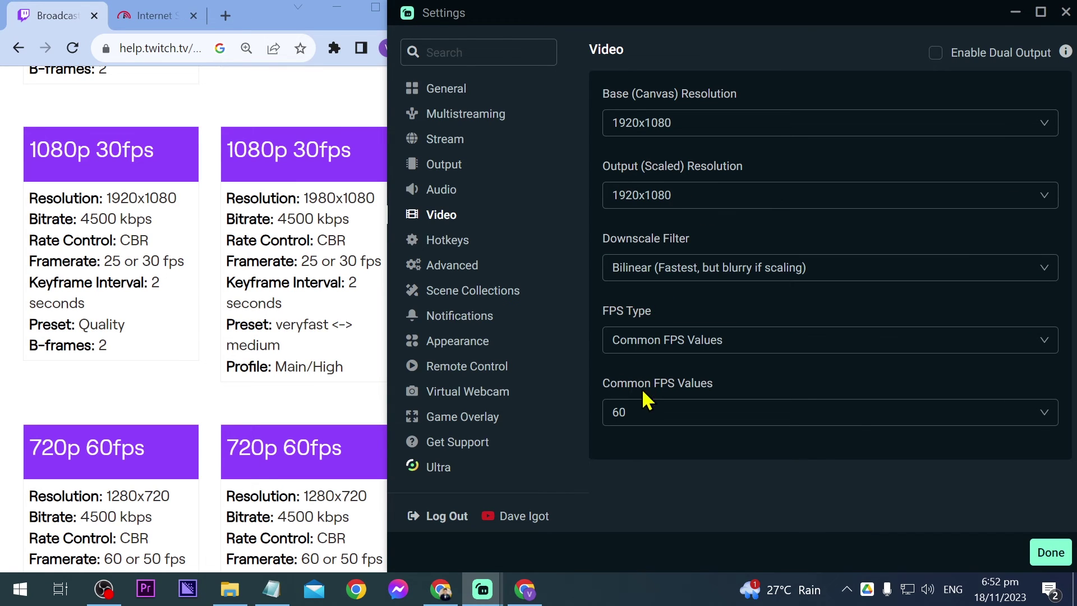
{"action": "left_click", "coordinate": [649, 352]}
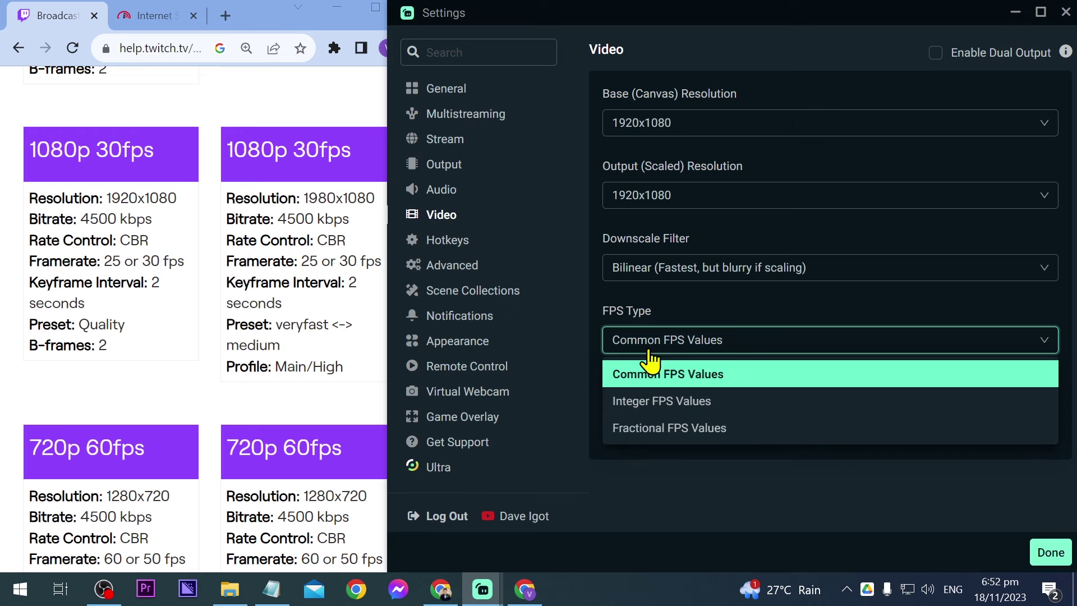
{"action": "left_click", "coordinate": [650, 377]}
{"action": "left_click", "coordinate": [676, 412]}
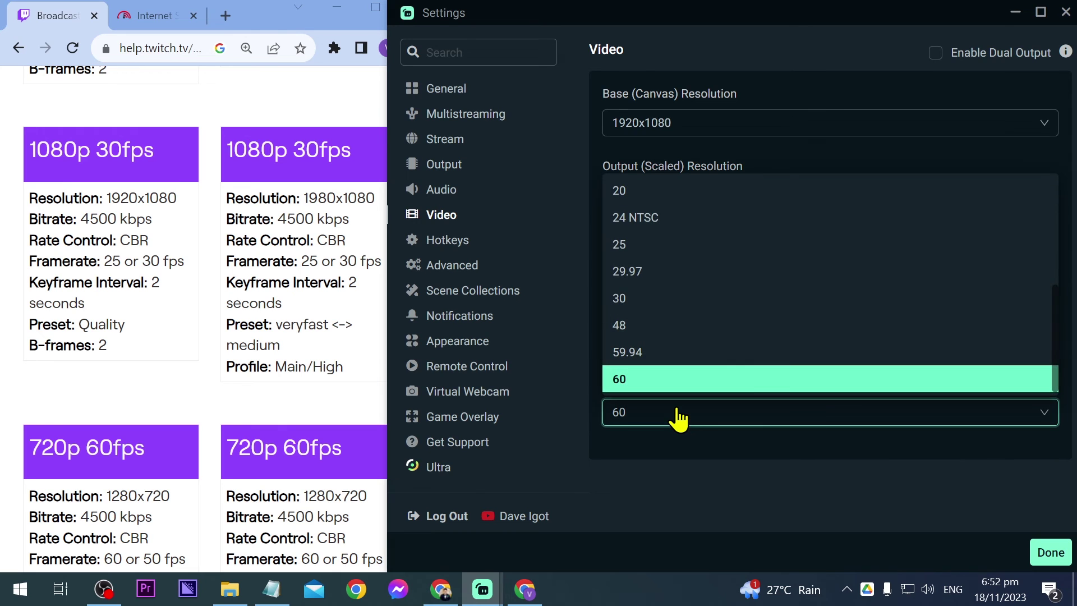
{"action": "left_click", "coordinate": [656, 300]}
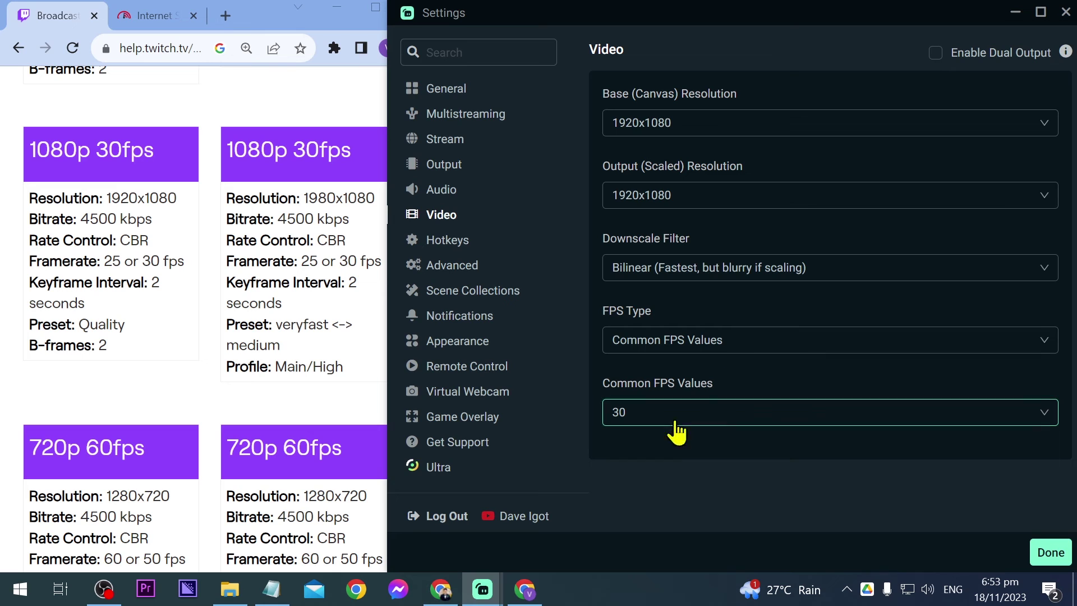
{"action": "left_click", "coordinate": [1050, 555]}
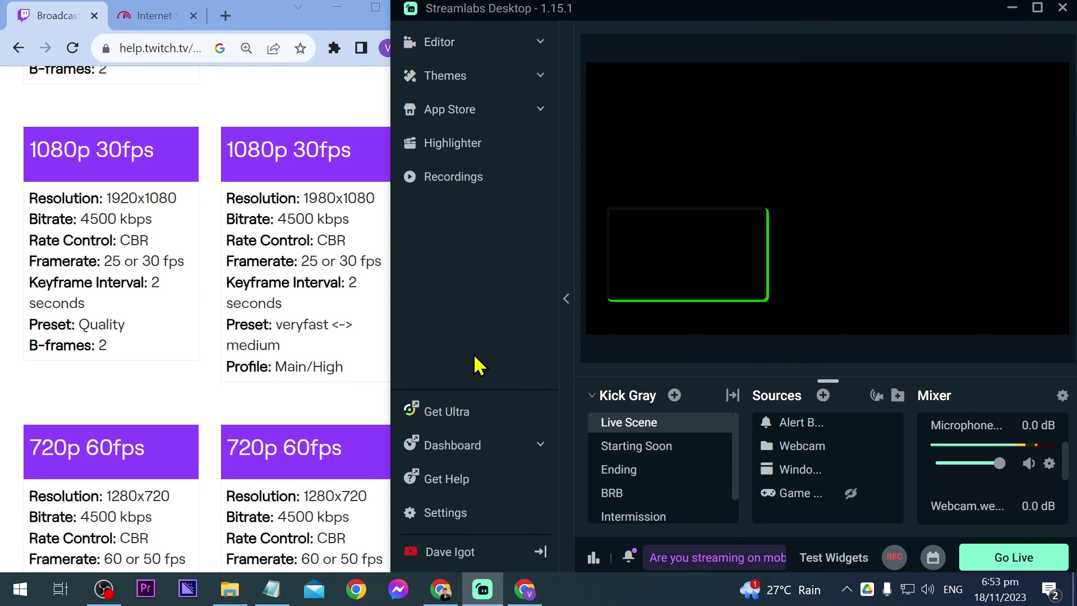
Step: Switch to the Streamlabs website and look through the Ultra plan page and the Video Editor feature overview
{"action": "key", "text": "alt+Tab"}
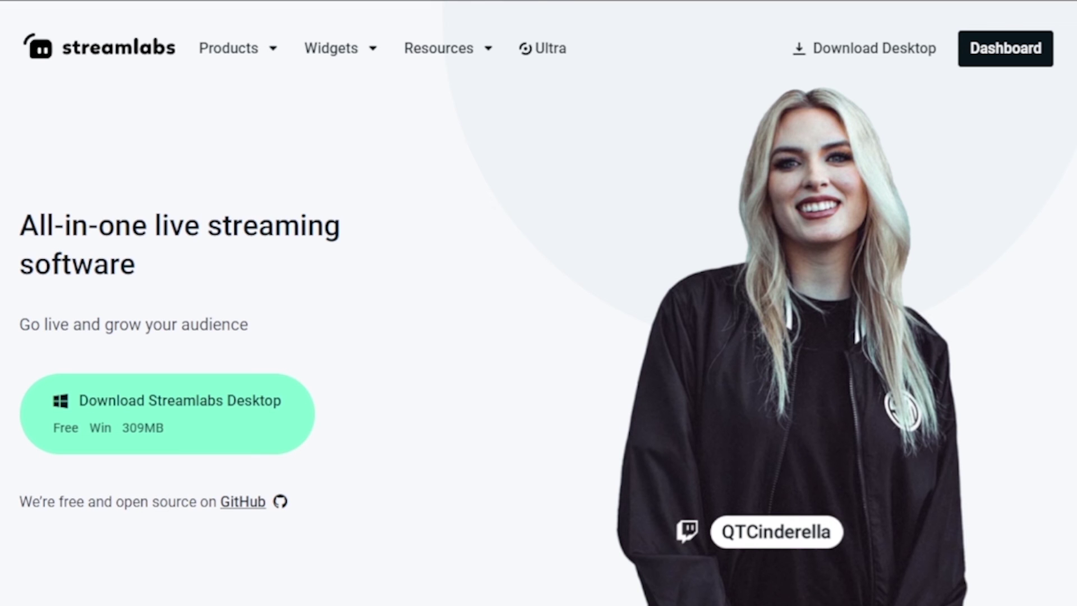
{"action": "left_click", "coordinate": [538, 48]}
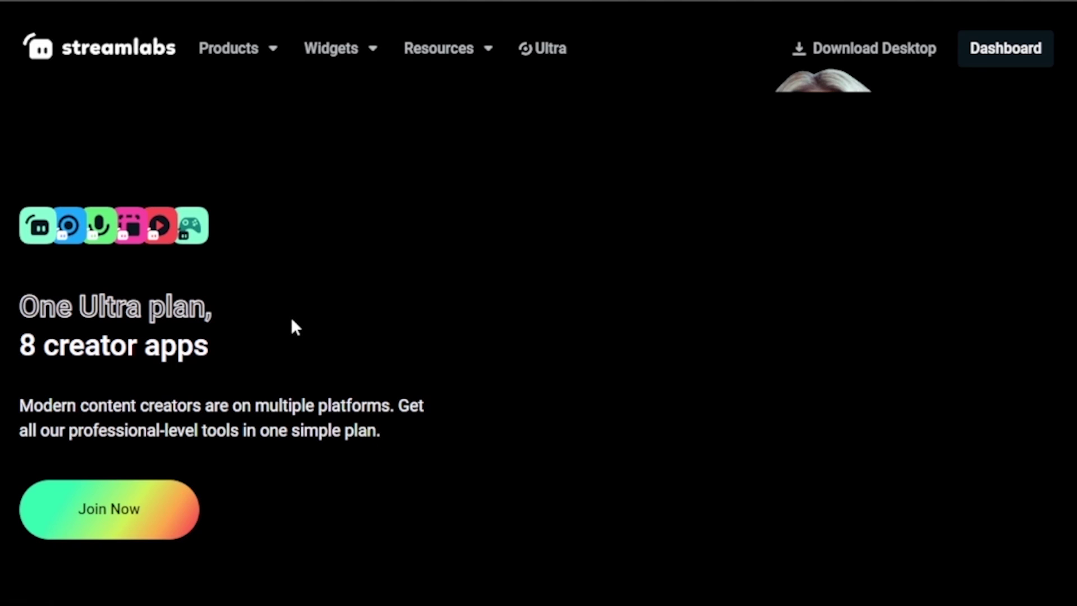
{"action": "scroll", "coordinate": [305, 315], "scroll_direction": "down", "scroll_amount": 20}
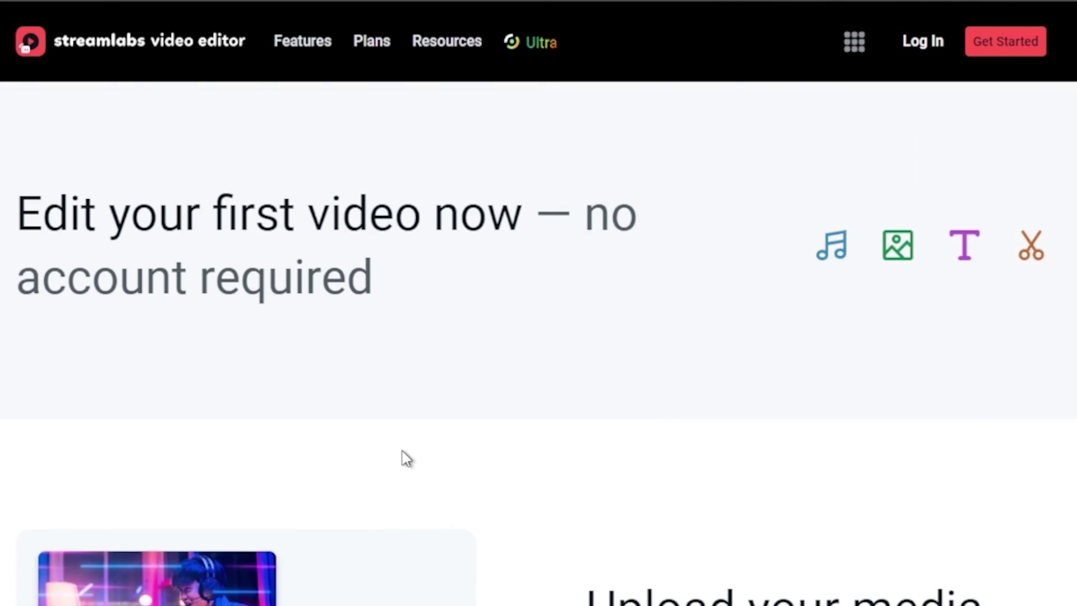
{"action": "scroll", "coordinate": [406, 459], "scroll_direction": "down", "scroll_amount": 15}
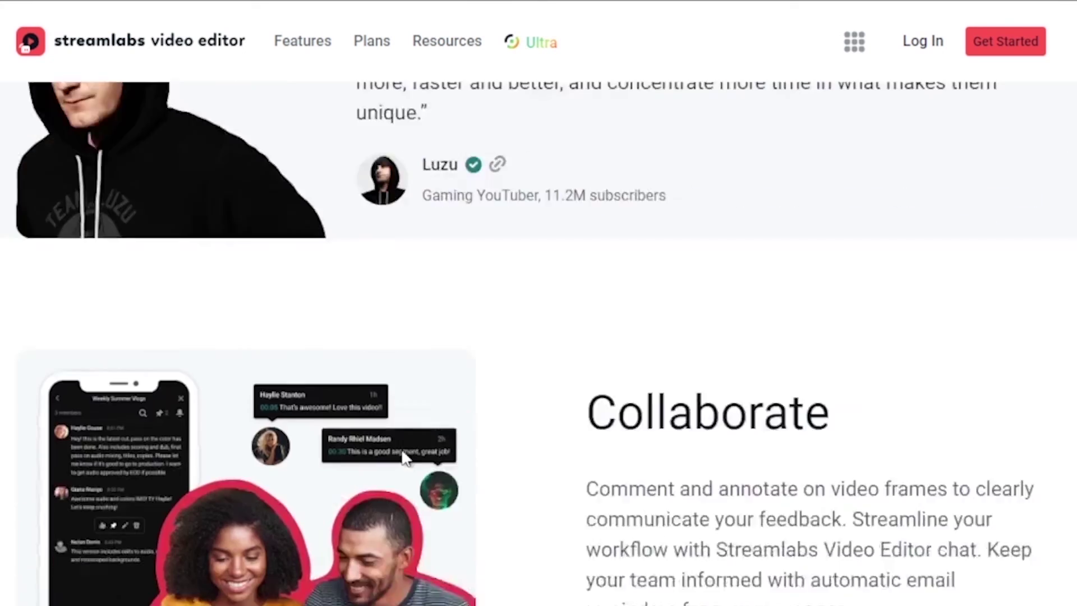
{"action": "scroll", "coordinate": [405, 457], "scroll_direction": "down", "scroll_amount": 4}
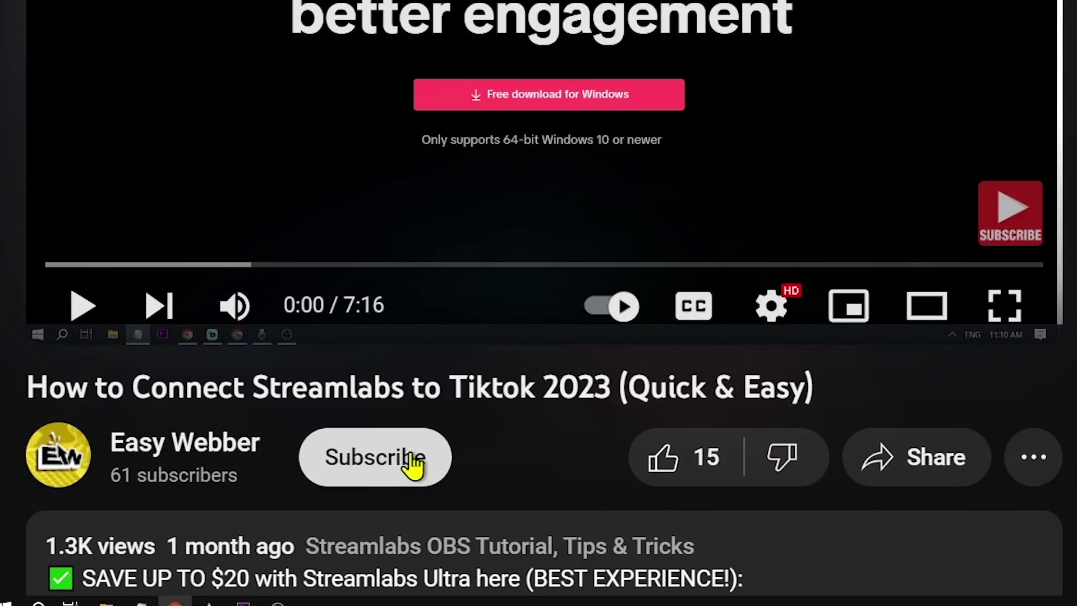
Step: Subscribe to the Easy Webber YouTube channel with all notifications enabled, and like its Streamlabs to Tiktok video
{"action": "left_click", "coordinate": [409, 457]}
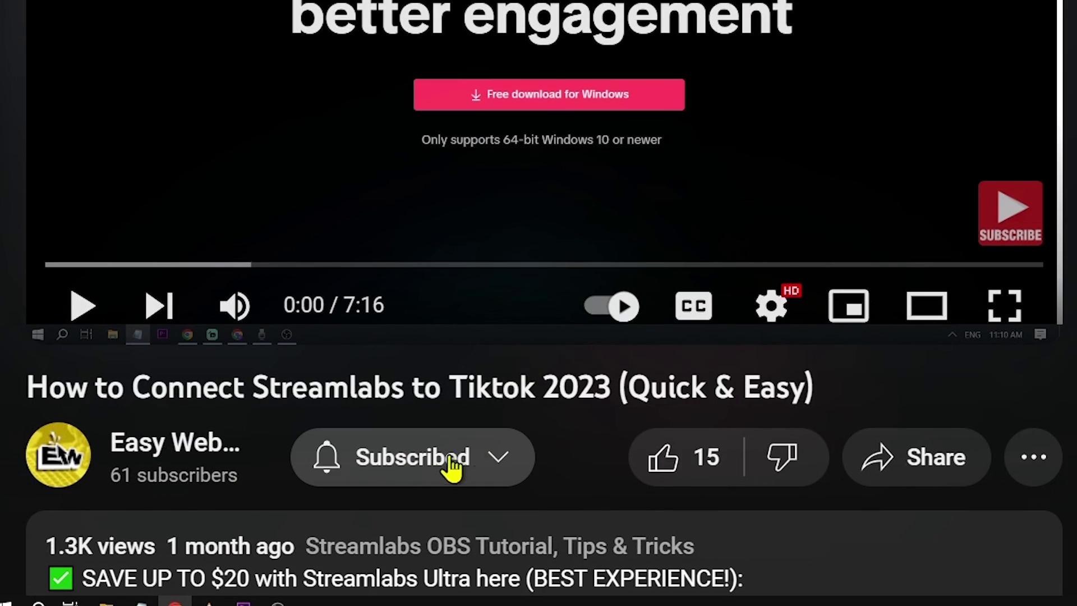
{"action": "left_click", "coordinate": [449, 468]}
{"action": "left_click", "coordinate": [456, 224]}
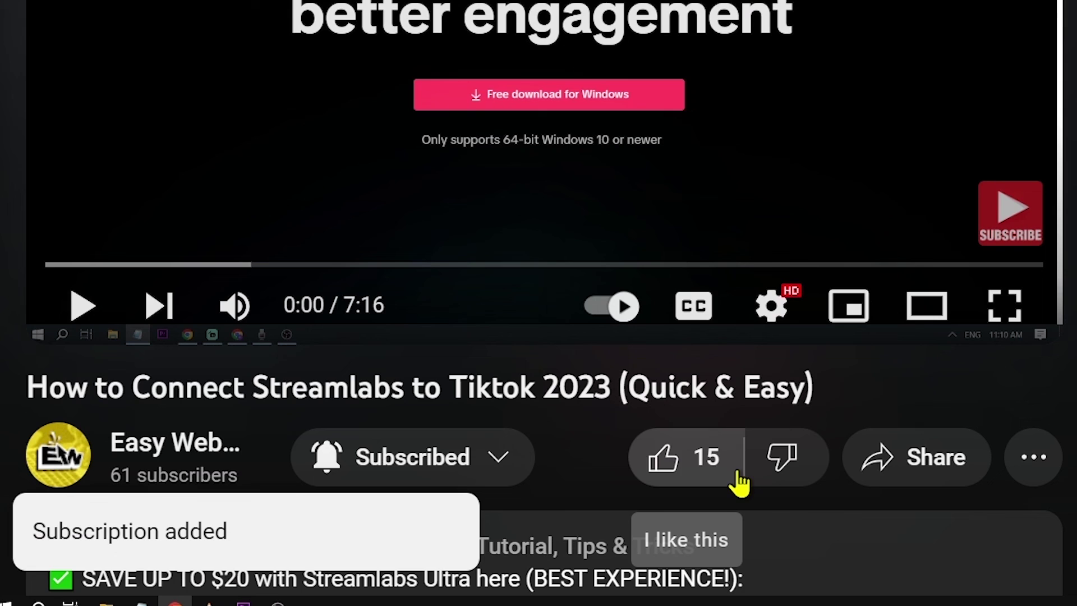
{"action": "left_click", "coordinate": [711, 476]}
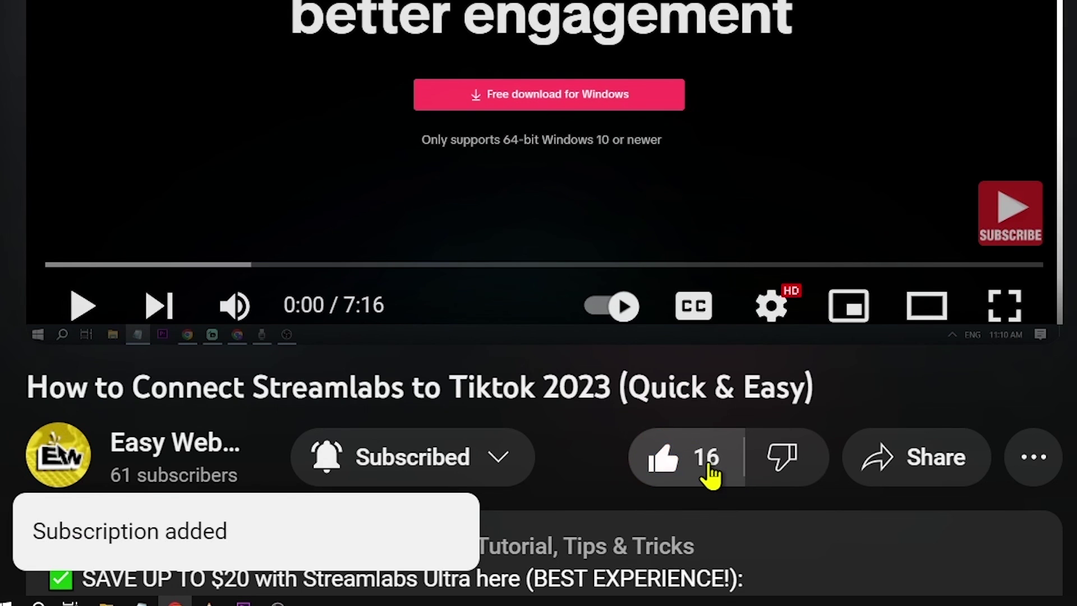